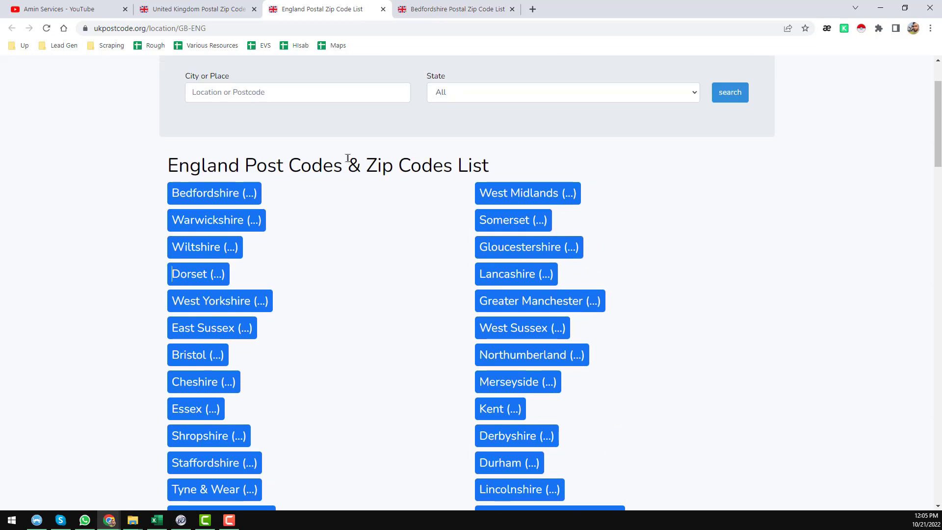
- Return to the Bedfordshire Postal Zip Code List tab and scroll down to its postcode table
{"action": "left_click", "coordinate": [435, 9]}
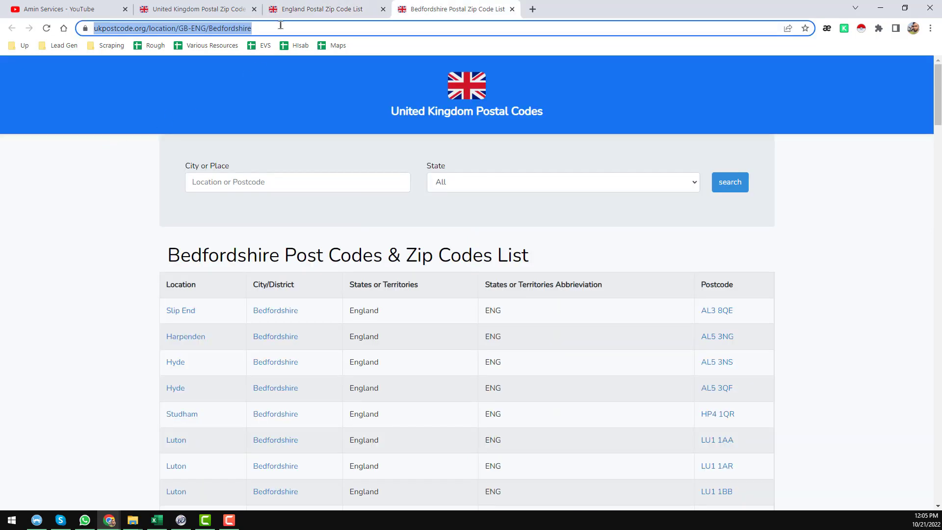
{"action": "left_click", "coordinate": [240, 10]}
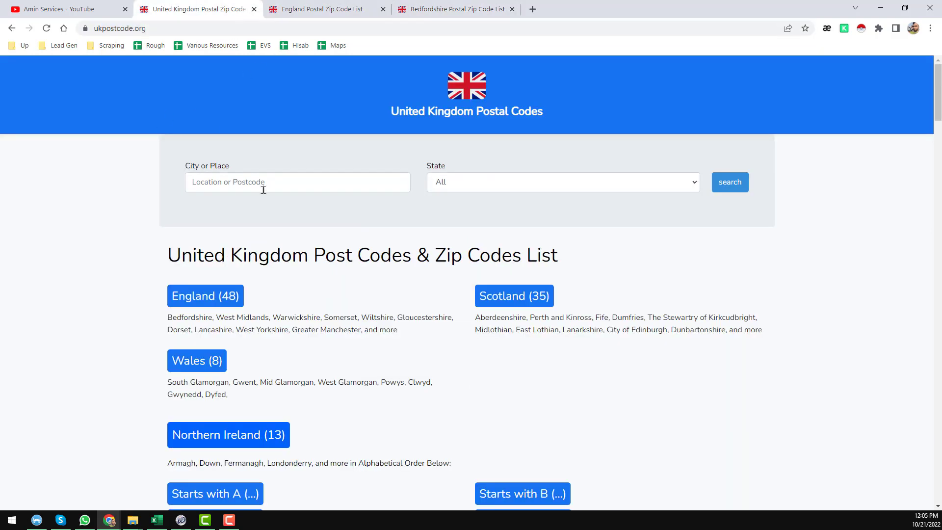
{"action": "left_click", "coordinate": [444, 8]}
{"action": "scroll", "coordinate": [358, 231], "scroll_direction": "down", "scroll_amount": 2}
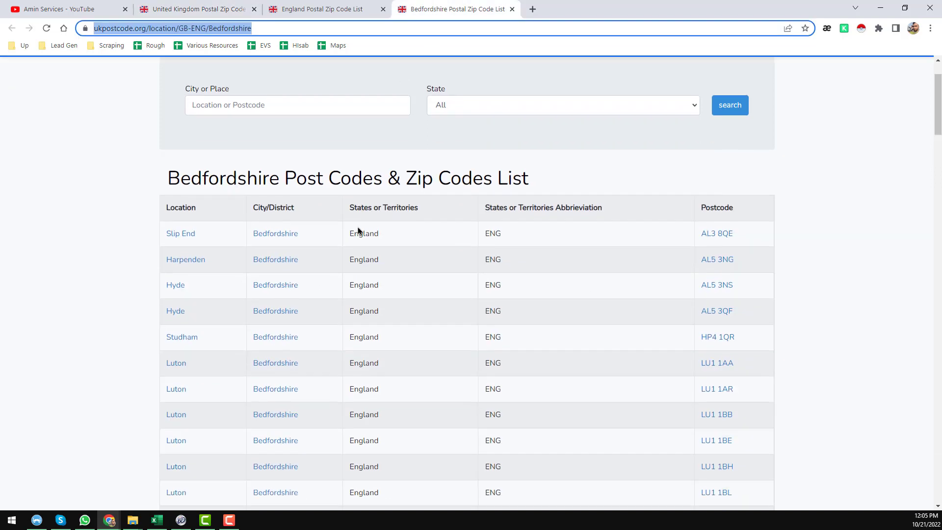
{"action": "left_click", "coordinate": [347, 163]}
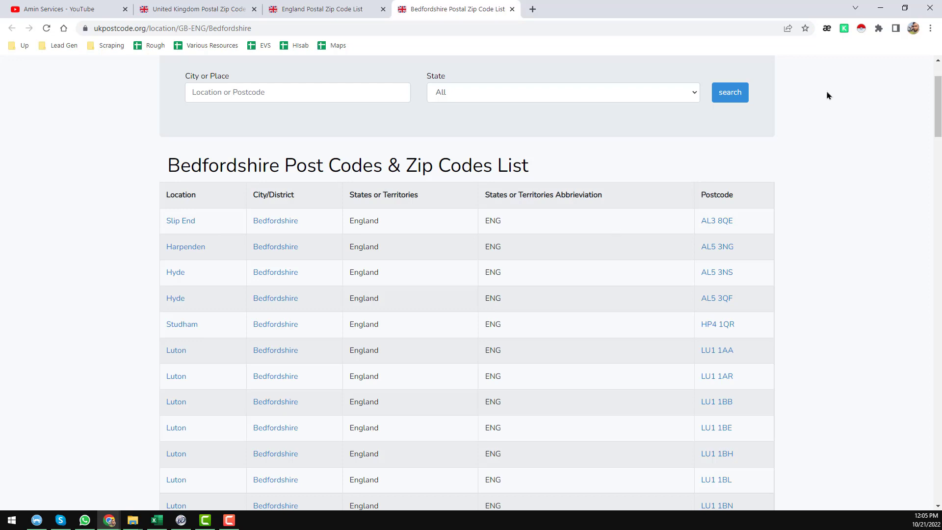
{"action": "right_click", "coordinate": [861, 32]}
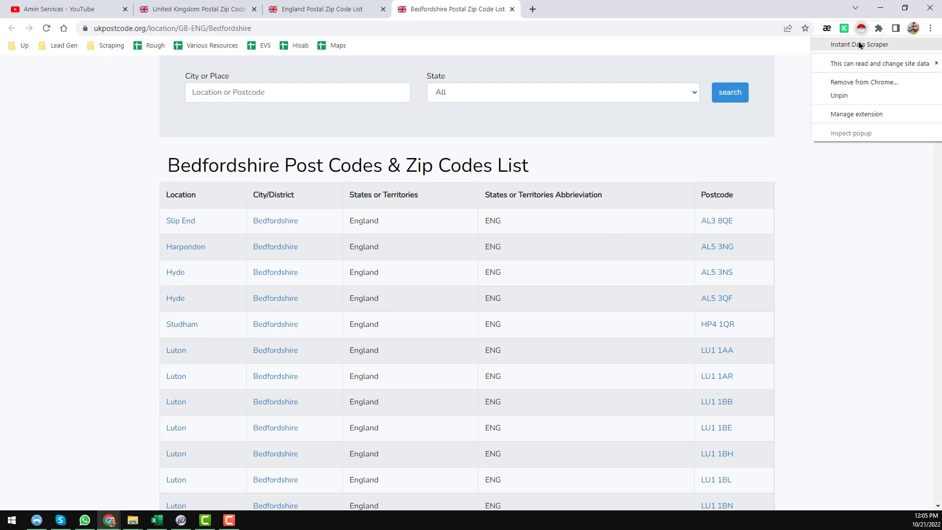
{"action": "left_click", "coordinate": [860, 41]}
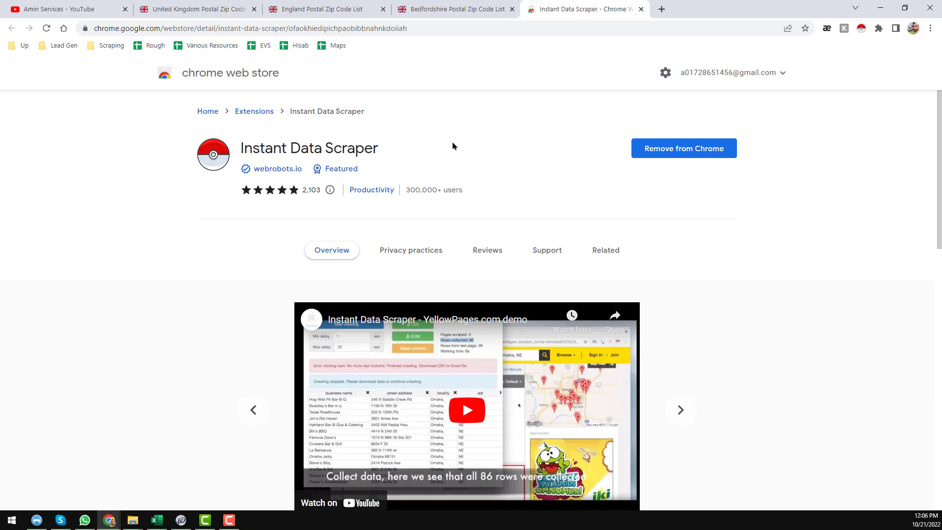
{"action": "left_click", "coordinate": [641, 9]}
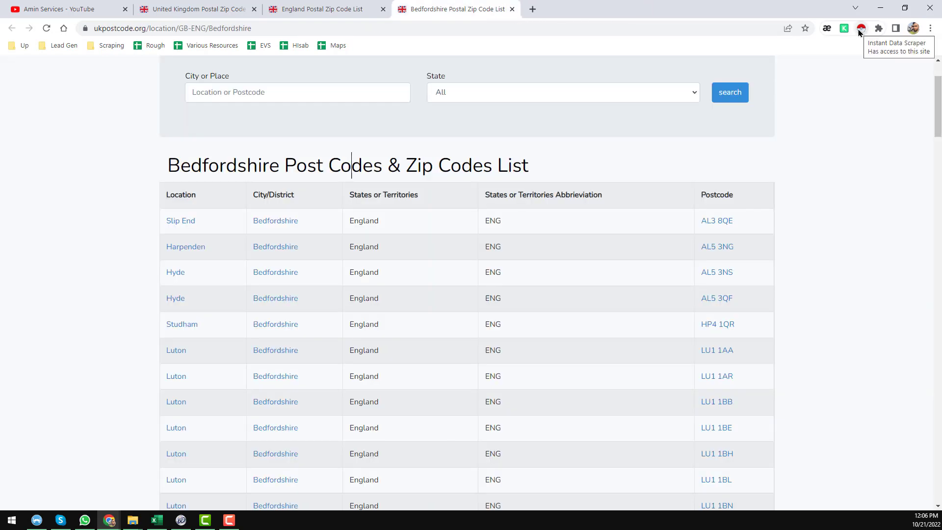
- Launch Instant Data Scraper on the Bedfordshire page and move its window to the right
{"action": "scroll", "coordinate": [157, 186], "scroll_direction": "down", "scroll_amount": 9}
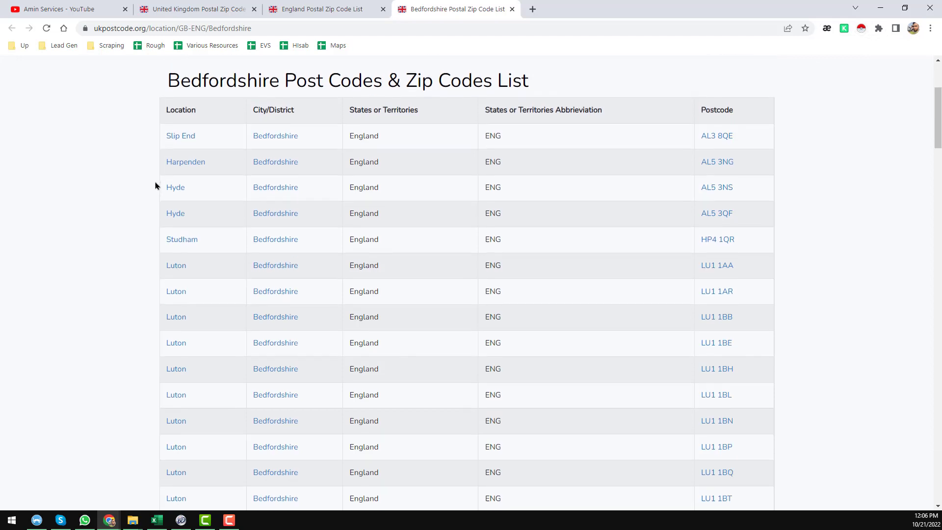
{"action": "scroll", "coordinate": [308, 202], "scroll_direction": "down", "scroll_amount": 5}
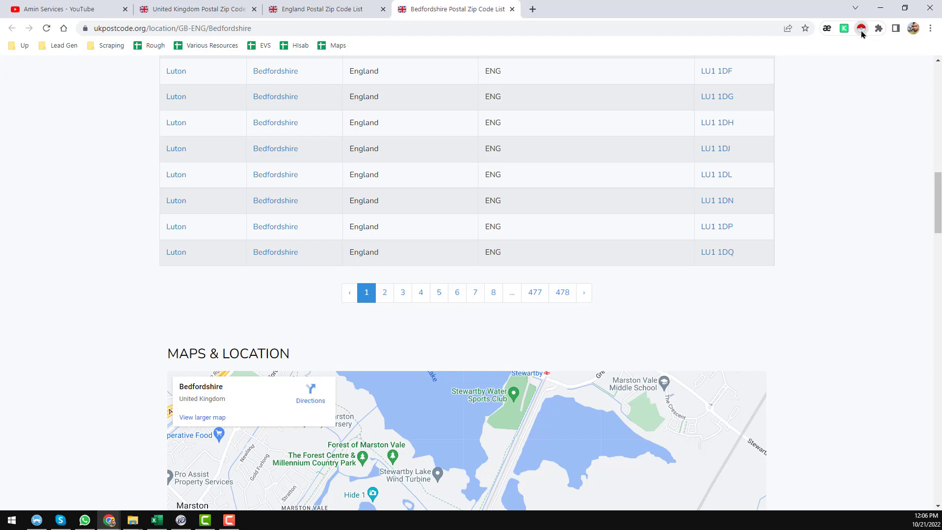
{"action": "left_click", "coordinate": [860, 28]}
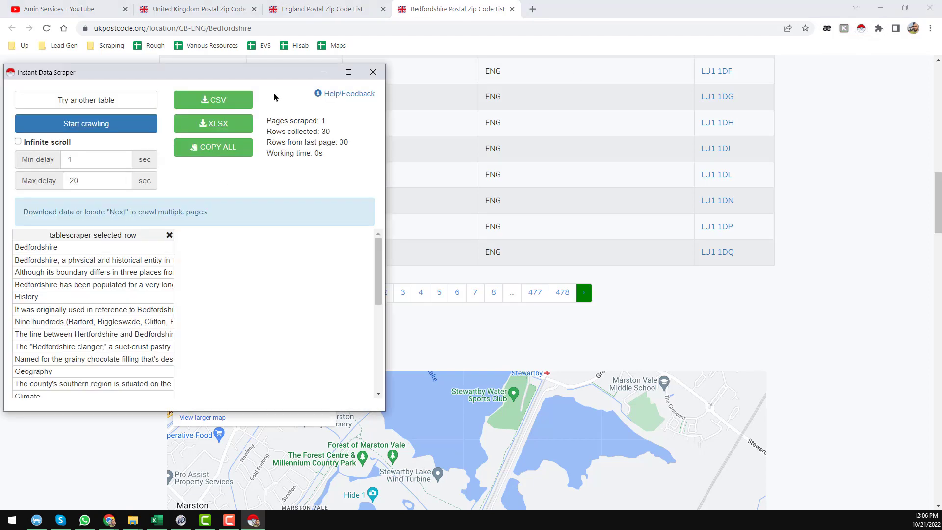
{"action": "left_click_drag", "start_coordinate": [280, 77], "coordinate": [607, 76]}
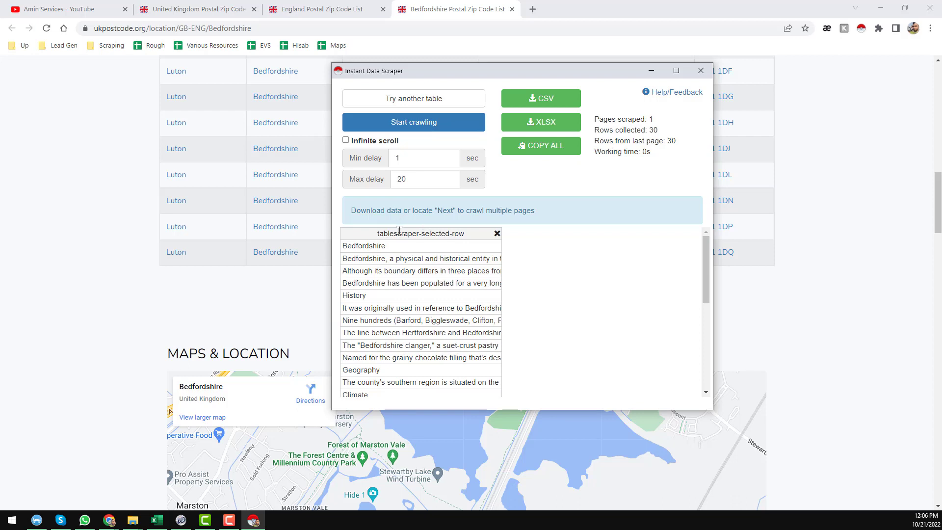
- Review the 30-row preview of page text and have the scraper try another table
{"action": "scroll", "coordinate": [407, 270], "scroll_direction": "down", "scroll_amount": 4}
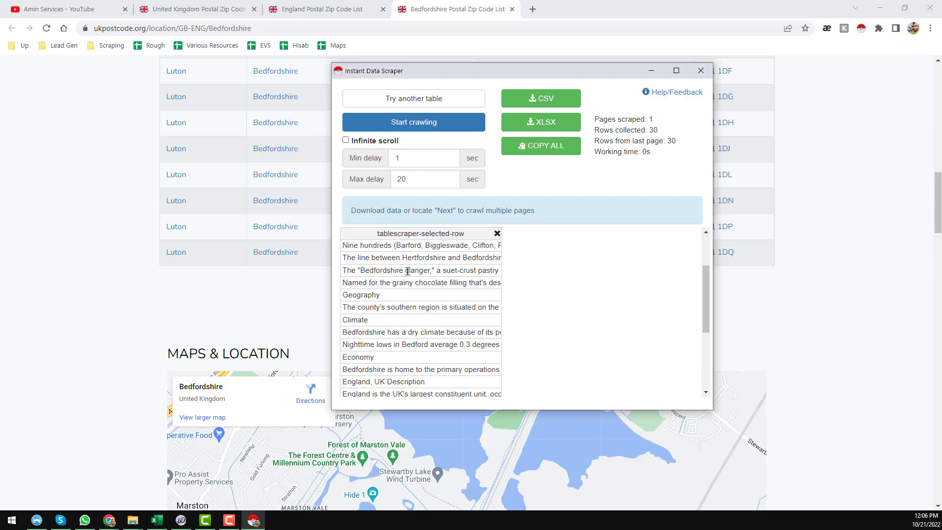
{"action": "scroll", "coordinate": [407, 271], "scroll_direction": "down", "scroll_amount": 1}
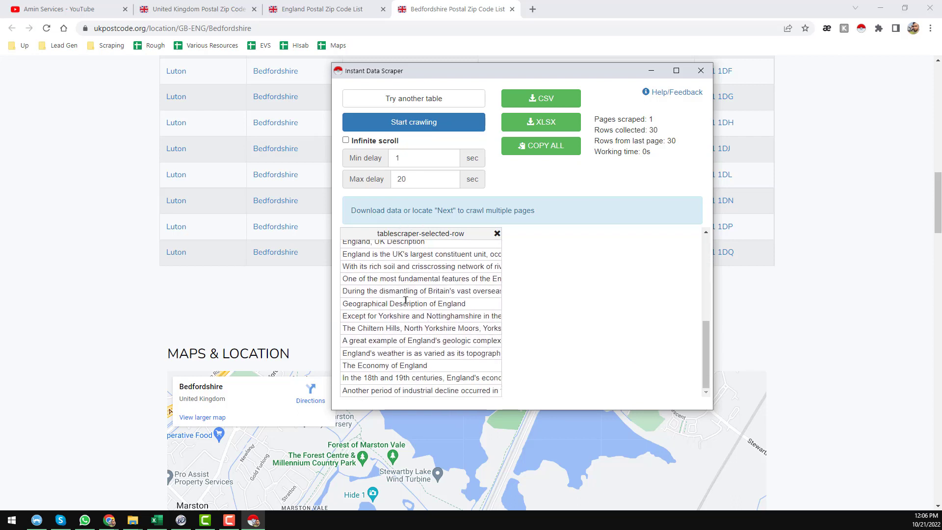
{"action": "scroll", "coordinate": [406, 301], "scroll_direction": "up", "scroll_amount": 6}
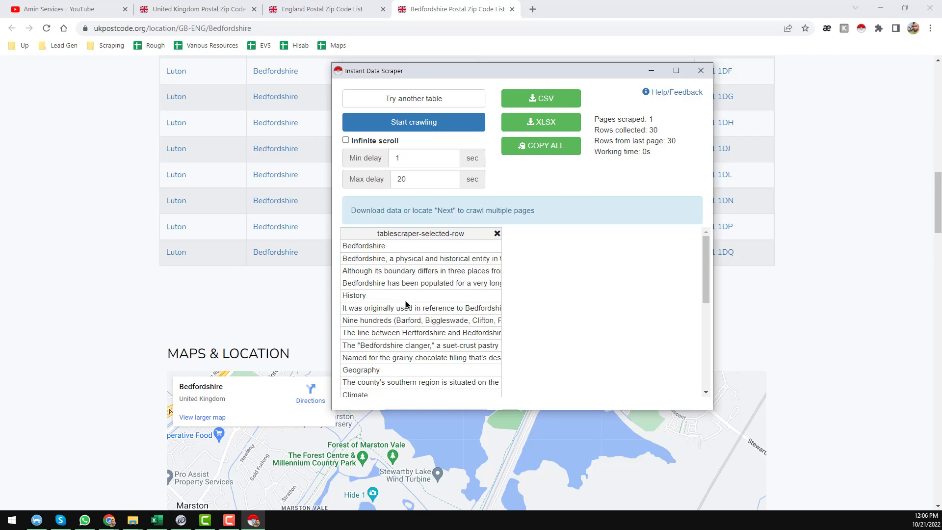
{"action": "left_click", "coordinate": [443, 104]}
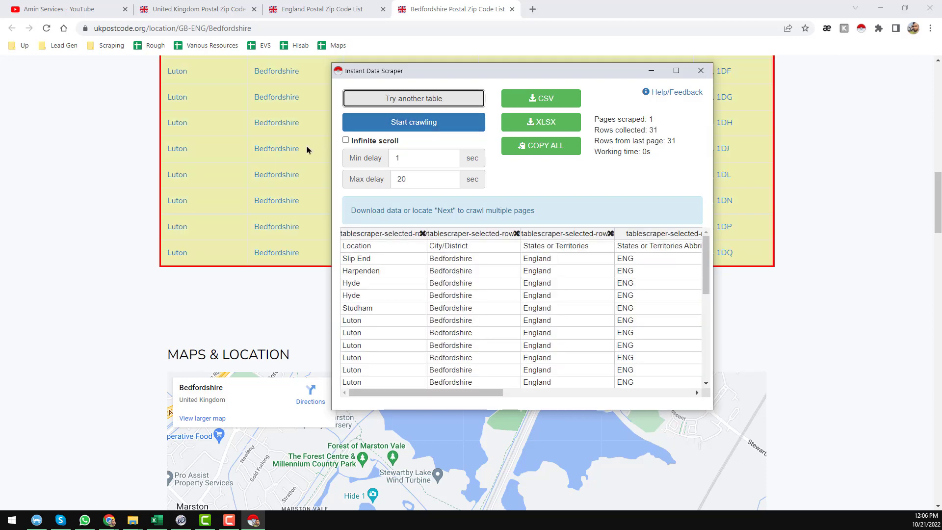
- Check that the scraper now captures the postcode table: Location, City/District, State columns, 31 rows
{"action": "scroll", "coordinate": [229, 195], "scroll_direction": "up", "scroll_amount": 7}
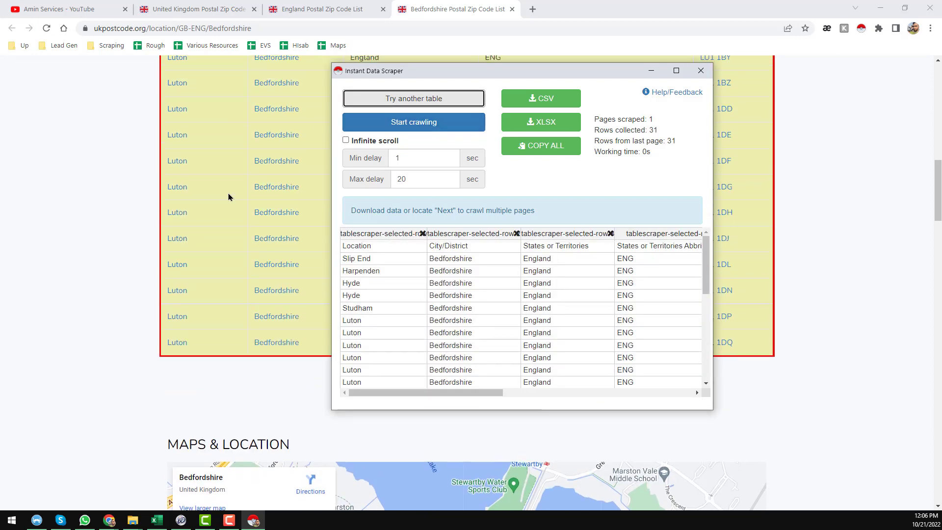
{"action": "scroll", "coordinate": [221, 186], "scroll_direction": "up", "scroll_amount": 7}
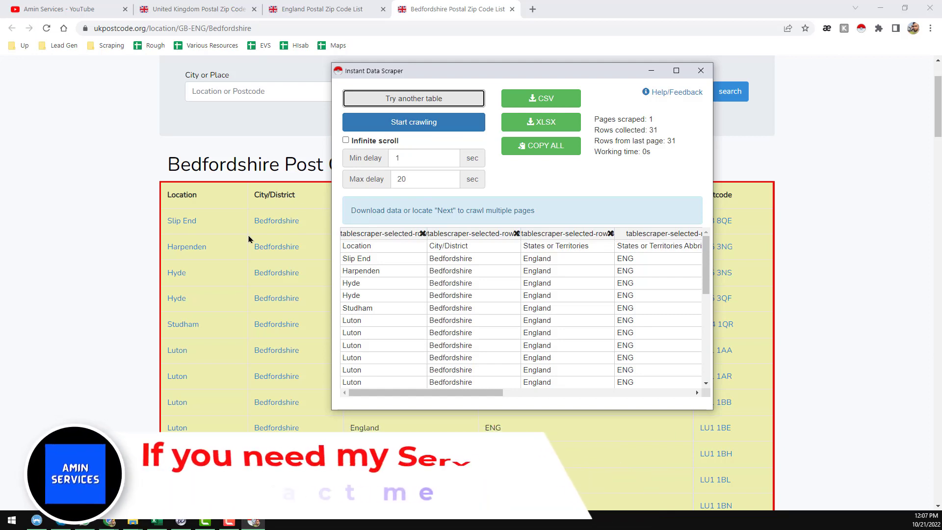
{"action": "scroll", "coordinate": [307, 252], "scroll_direction": "up", "scroll_amount": 2}
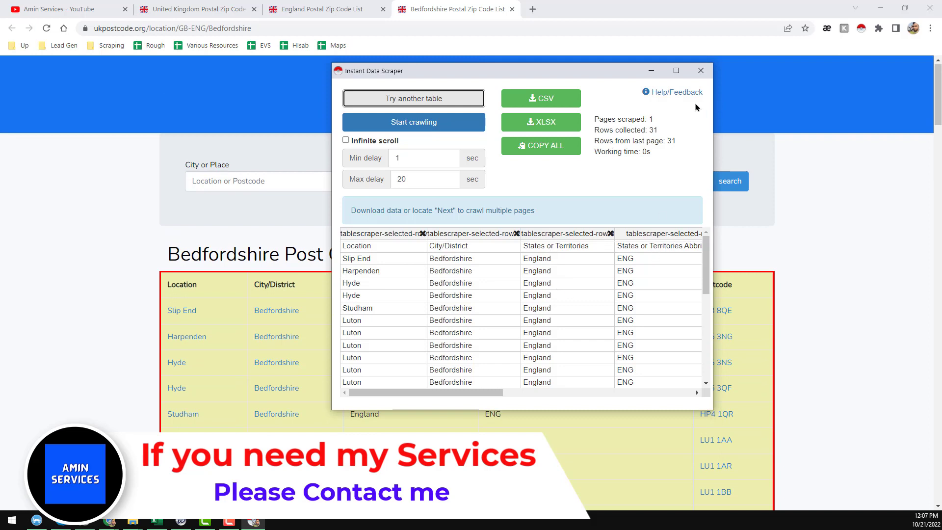
{"action": "scroll", "coordinate": [530, 294], "scroll_direction": "down", "scroll_amount": 5}
{"action": "left_click_drag", "start_coordinate": [496, 392], "coordinate": [266, 371]}
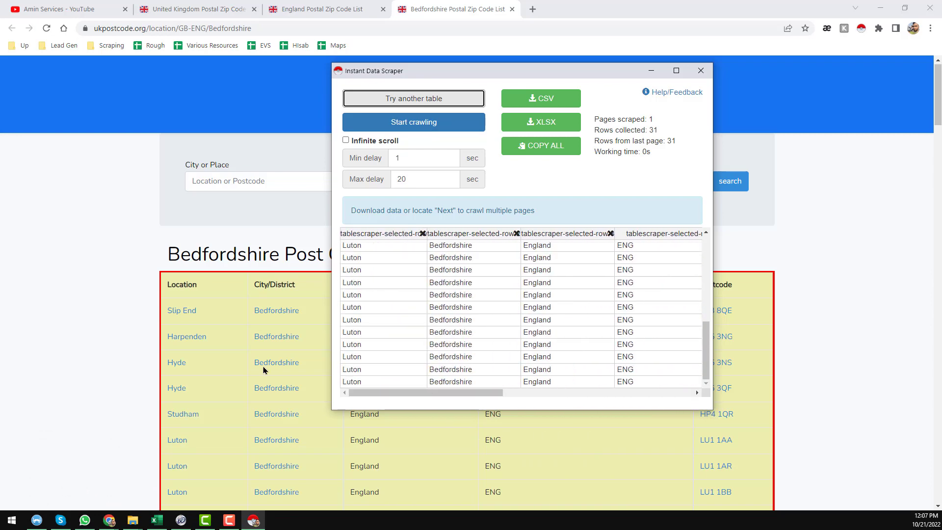
{"action": "scroll", "coordinate": [226, 365], "scroll_direction": "down", "scroll_amount": 1}
{"action": "scroll", "coordinate": [263, 320], "scroll_direction": "down", "scroll_amount": 5}
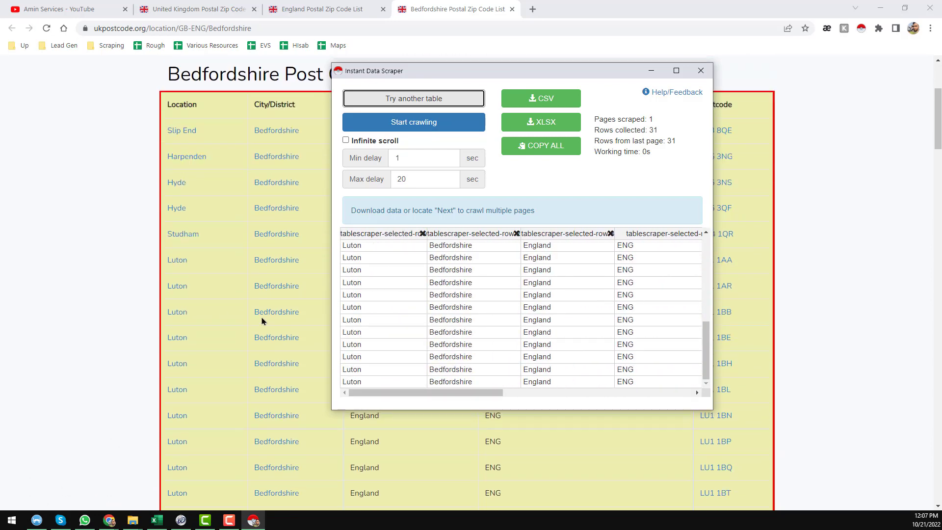
{"action": "scroll", "coordinate": [261, 320], "scroll_direction": "down", "scroll_amount": 4}
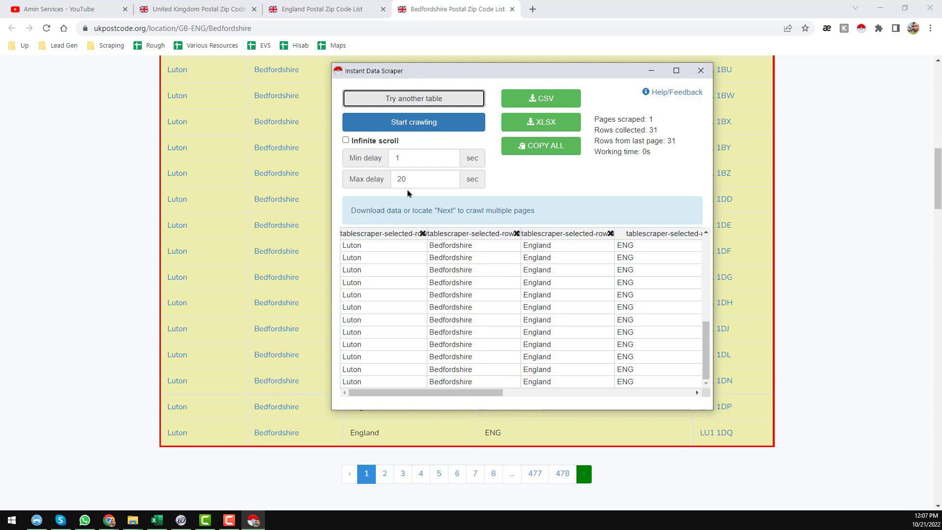
- Turn off Infinite scroll, mark the page's green next arrow as the Next button, and start crawling
{"action": "left_click", "coordinate": [346, 141]}
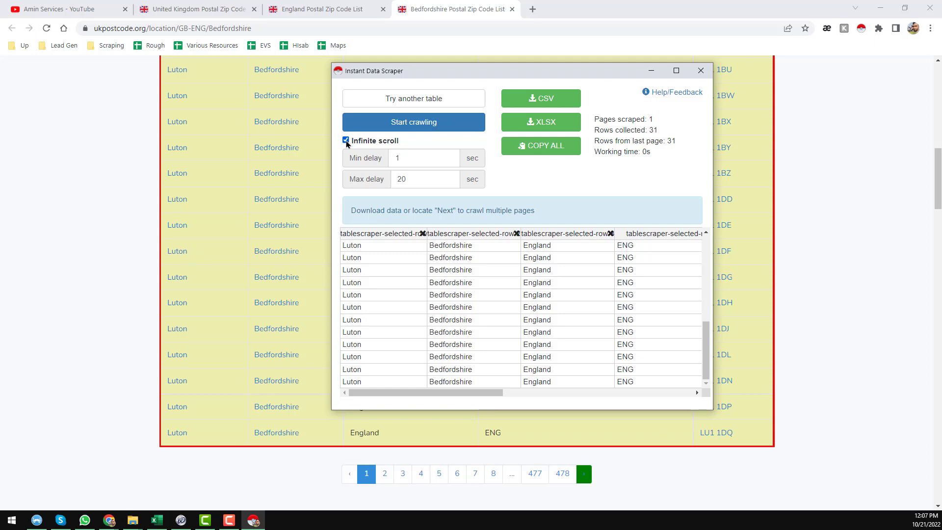
{"action": "left_click", "coordinate": [346, 141]}
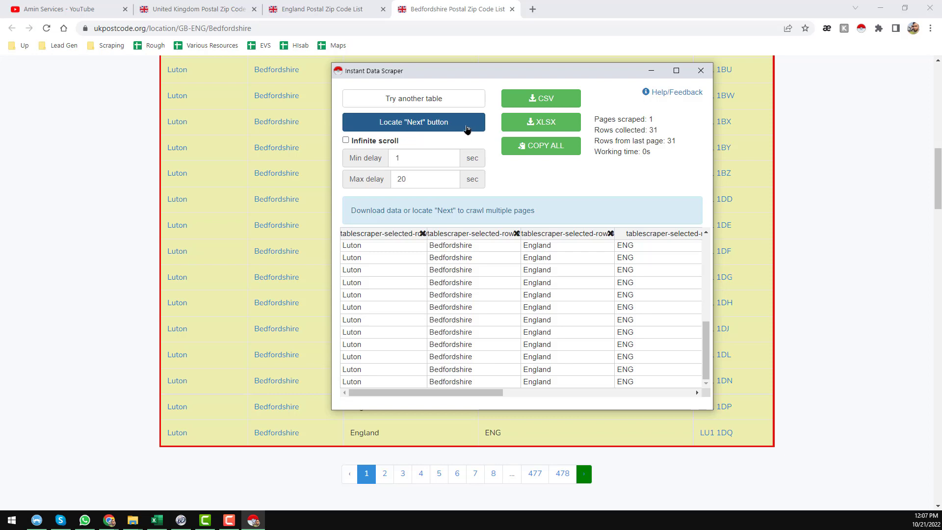
{"action": "left_click", "coordinate": [436, 131]}
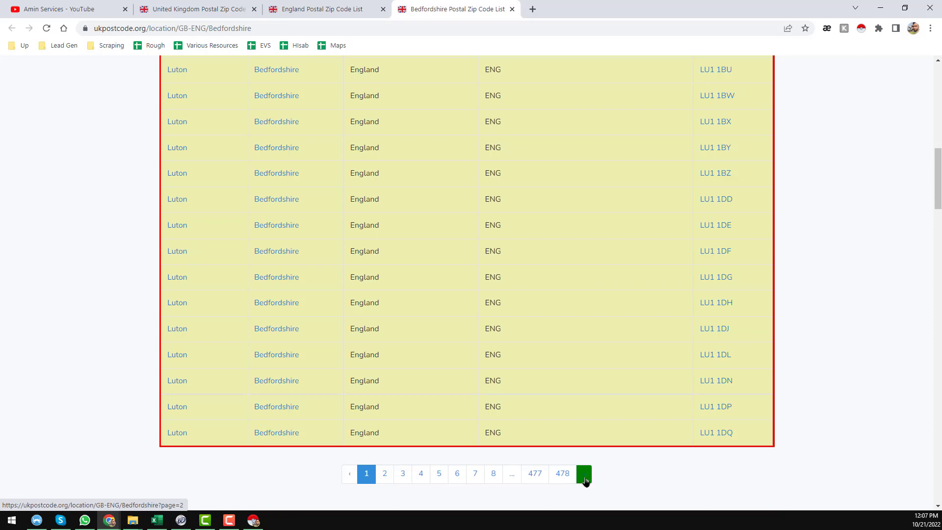
{"action": "left_click", "coordinate": [254, 521]}
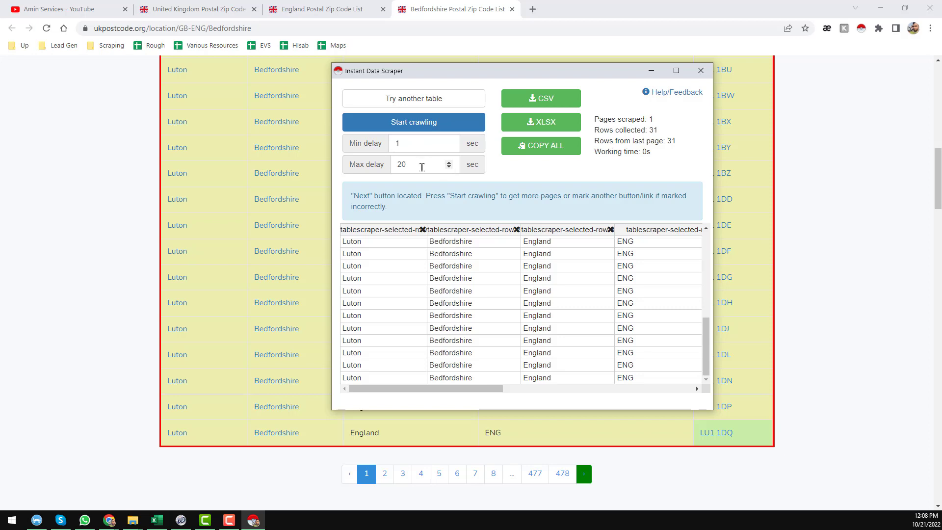
{"action": "left_click", "coordinate": [434, 128]}
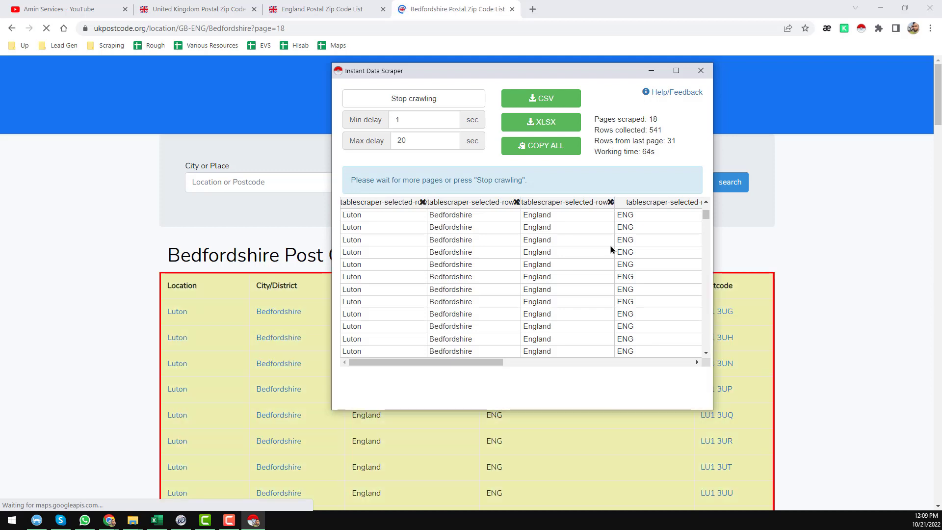
- Stop the crawl at 20 pages scraped with 601 rows collected
{"action": "left_click", "coordinate": [434, 102]}
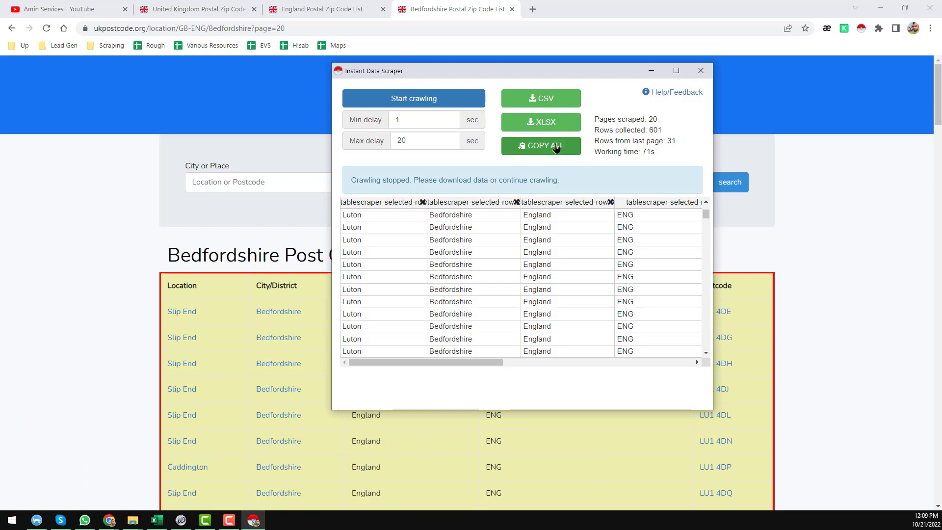
- Inspect the Excel workbook's combined postcode entries and Bedfordshire links, then view the ukpostcode.org home page
{"action": "left_click", "coordinate": [156, 521]}
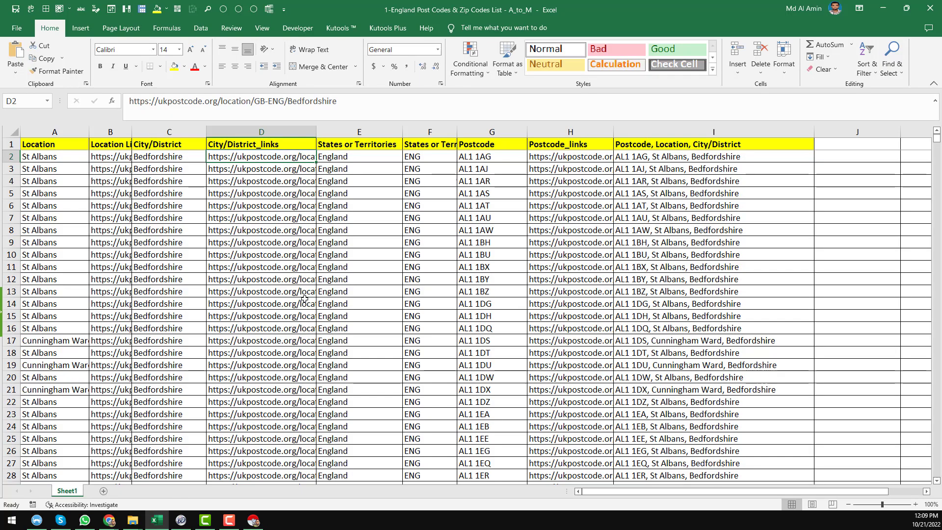
{"action": "left_click", "coordinate": [623, 166]}
{"action": "left_click", "coordinate": [281, 180]}
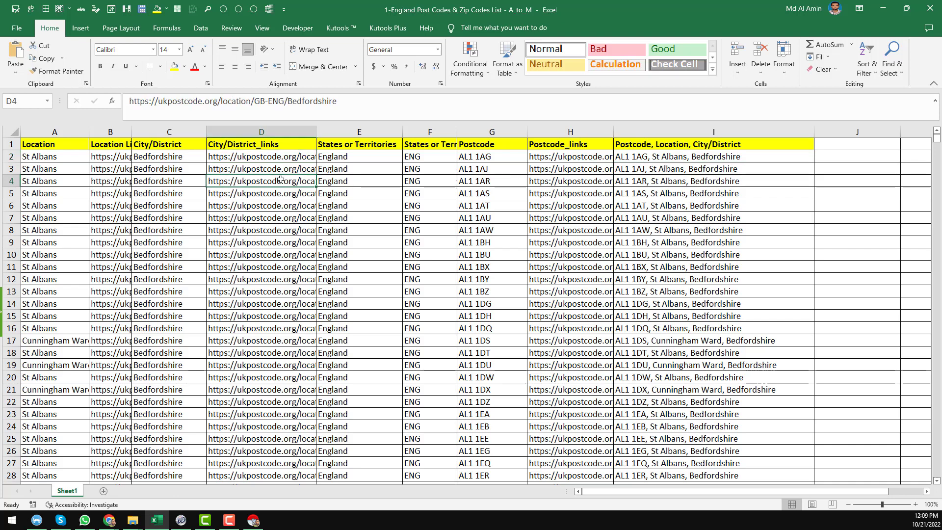
{"action": "left_click", "coordinate": [882, 10]}
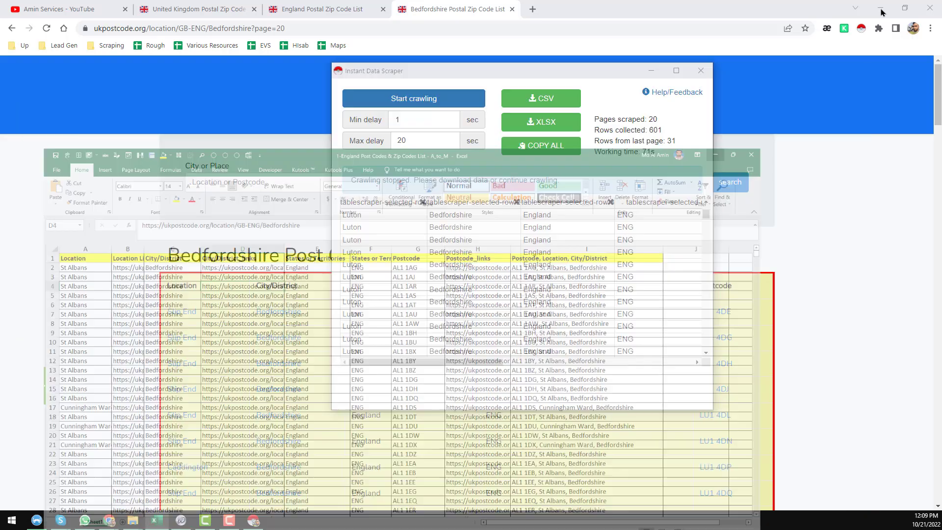
{"action": "left_click", "coordinate": [200, 7]}
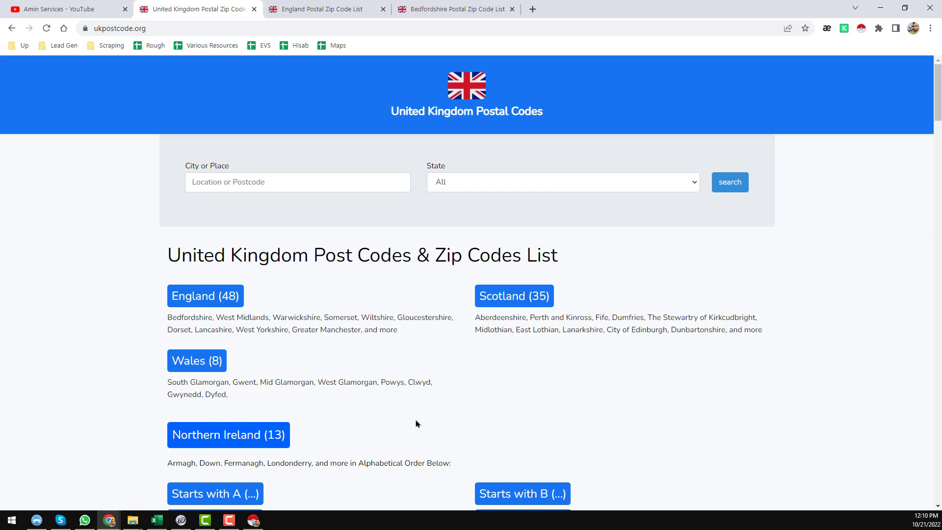
- Back in Excel, check the Bedfordshire location link in D4 and the postcode link in H2
{"action": "left_click", "coordinate": [157, 520]}
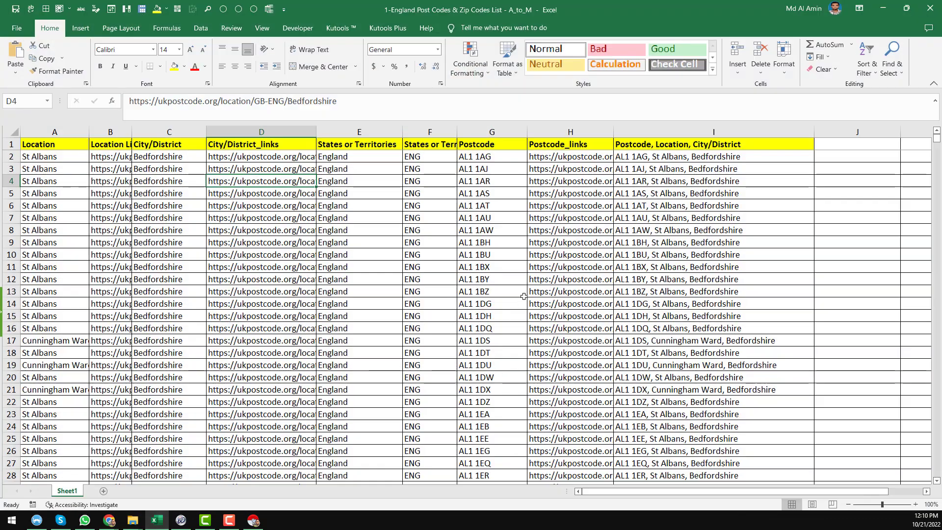
{"action": "left_click", "coordinate": [307, 184]}
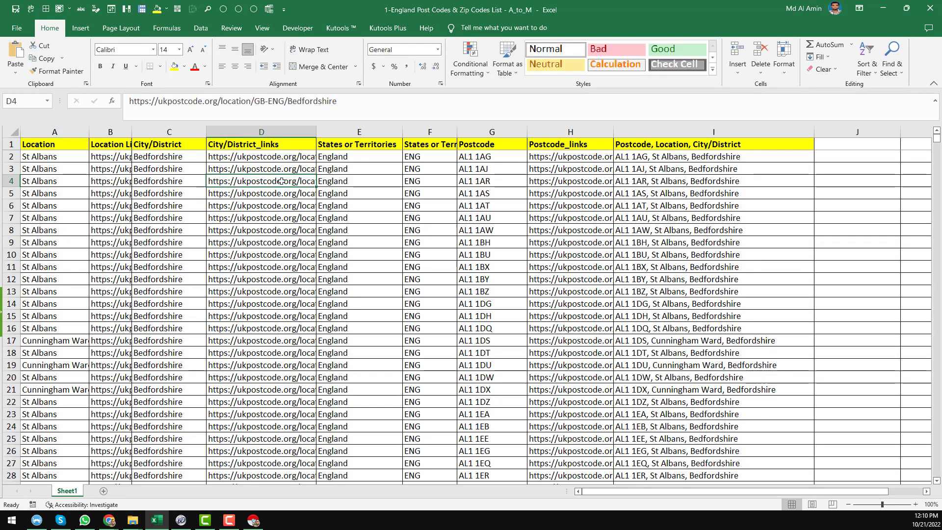
{"action": "left_click", "coordinate": [550, 156]}
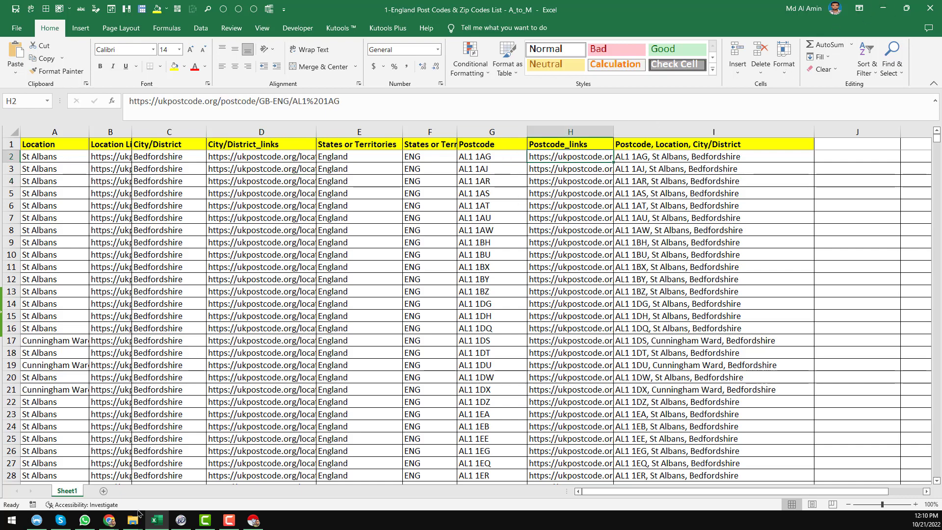
{"action": "mouse_move", "coordinate": [136, 524]}
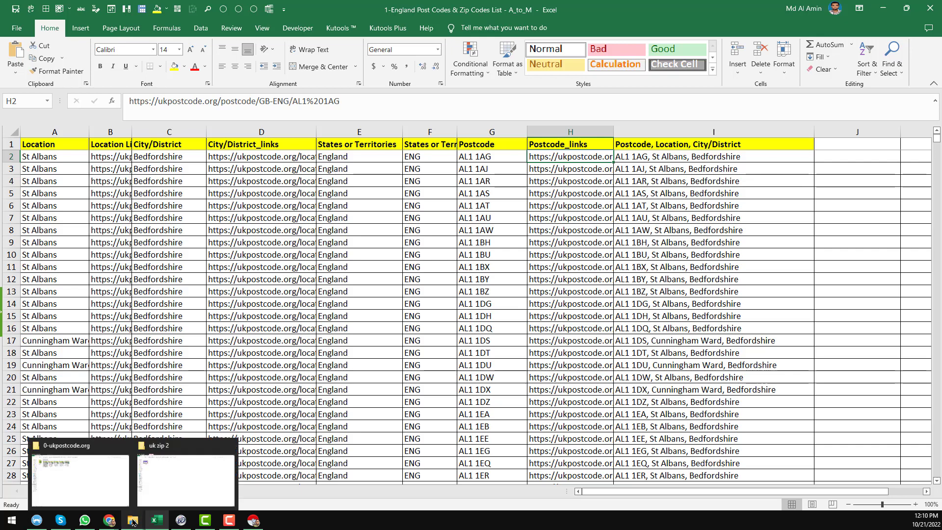
{"action": "left_click", "coordinate": [78, 478]}
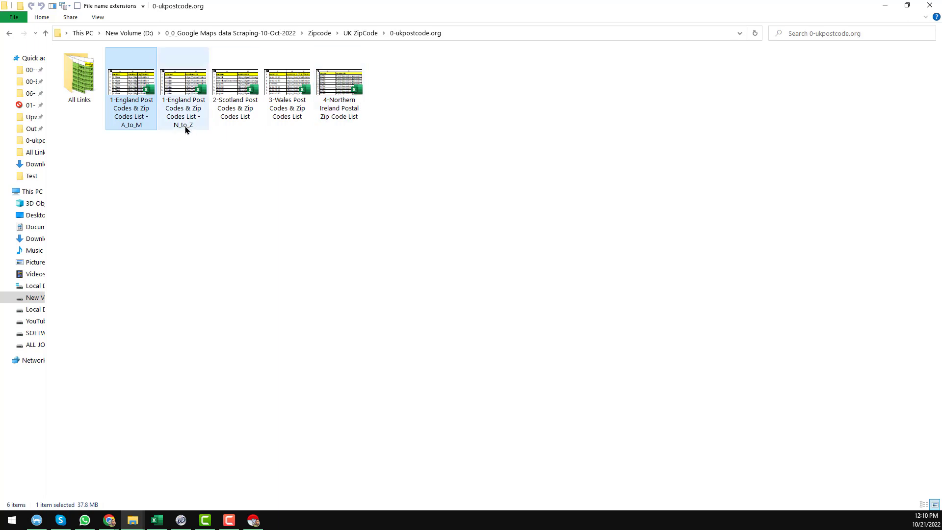
{"action": "left_click", "coordinate": [171, 181]}
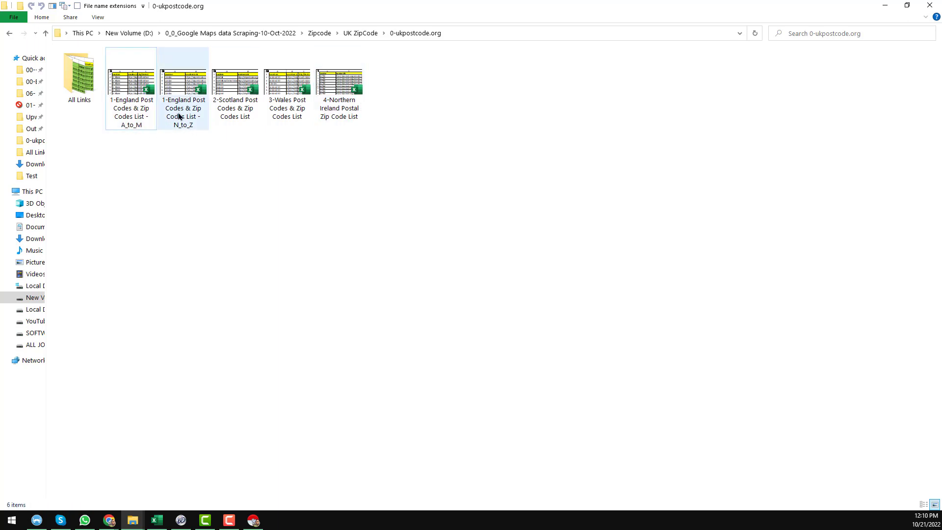
{"action": "left_click", "coordinate": [236, 112]}
{"action": "left_click", "coordinate": [297, 113]}
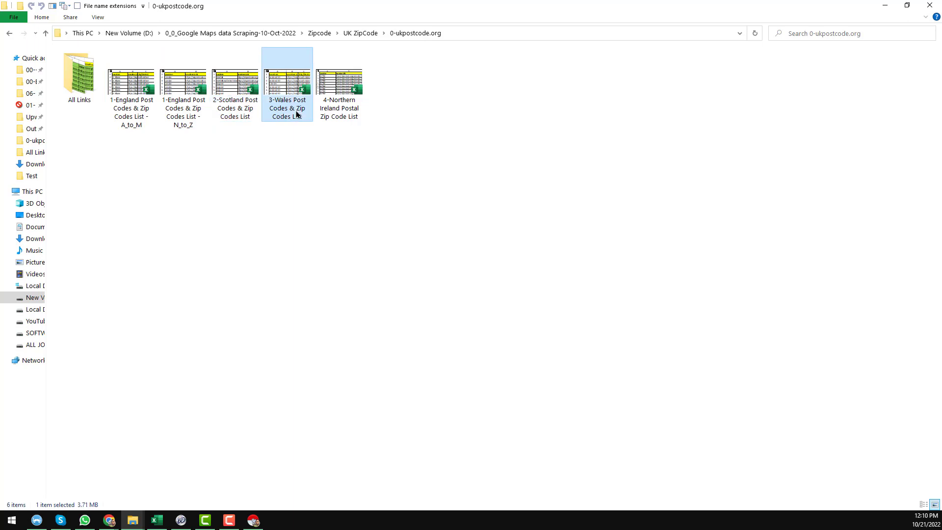
{"action": "left_click", "coordinate": [361, 116]}
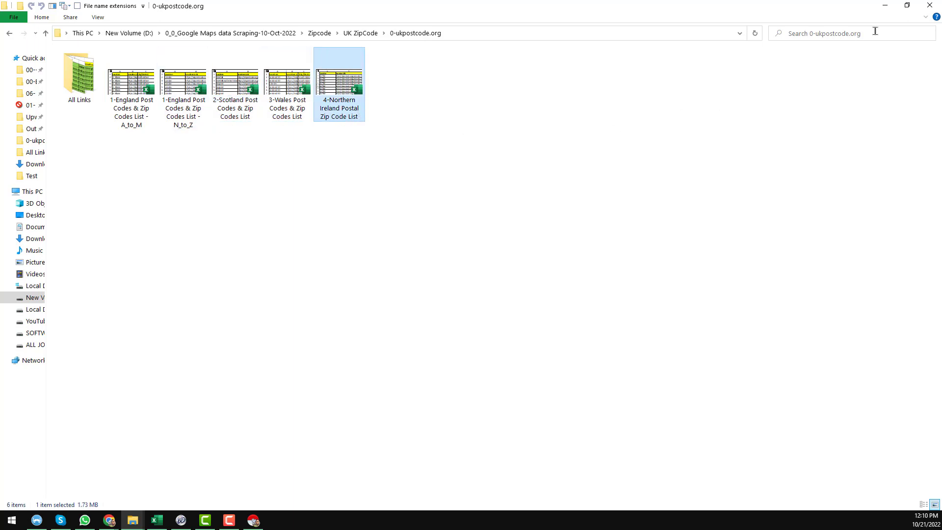
{"action": "left_click", "coordinate": [885, 6]}
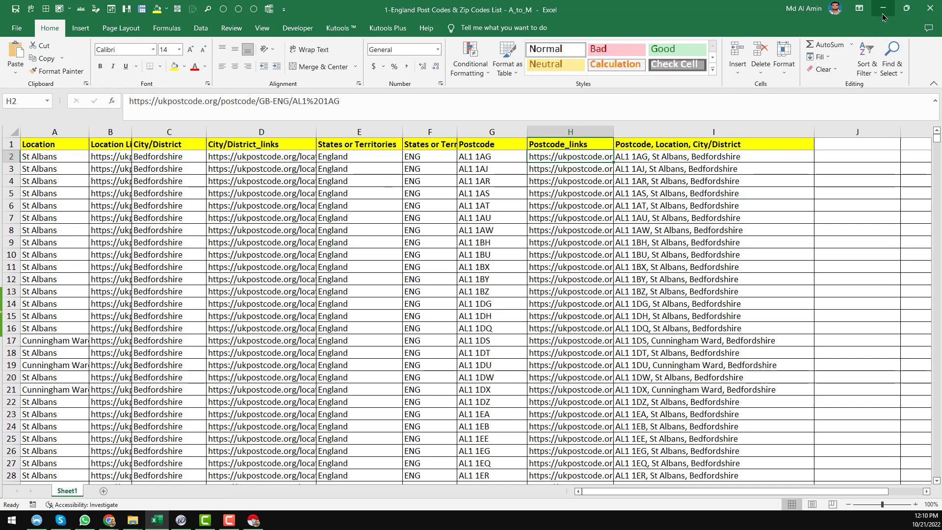
{"action": "left_click", "coordinate": [882, 14]}
- Scroll the ukpostcode.org home page, then switch to the YouTube channel's Videos page
{"action": "scroll", "coordinate": [205, 218], "scroll_direction": "down", "scroll_amount": 2}
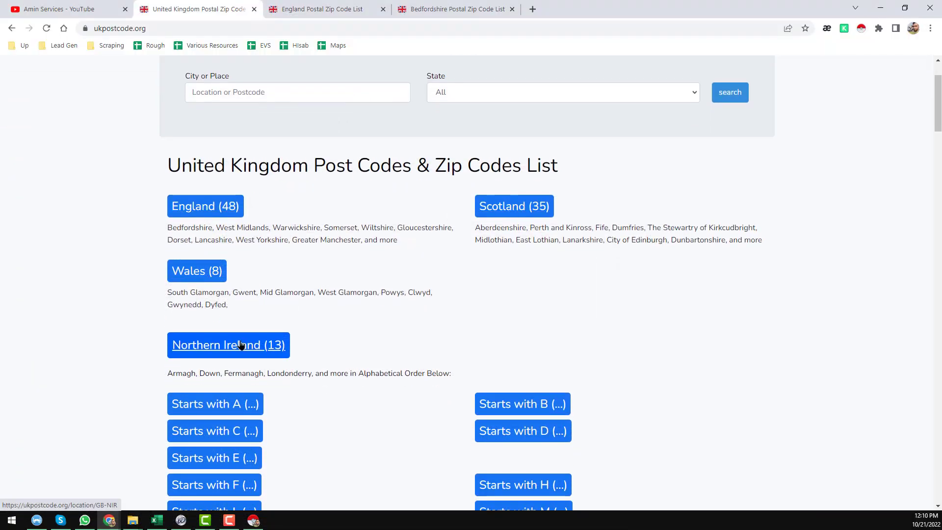
{"action": "scroll", "coordinate": [243, 343], "scroll_direction": "up", "scroll_amount": 2}
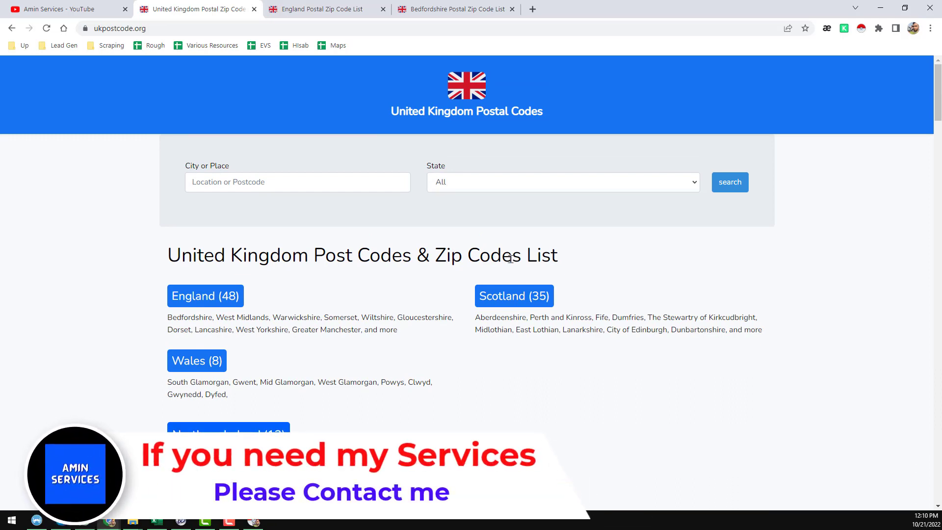
{"action": "left_click", "coordinate": [94, 14]}
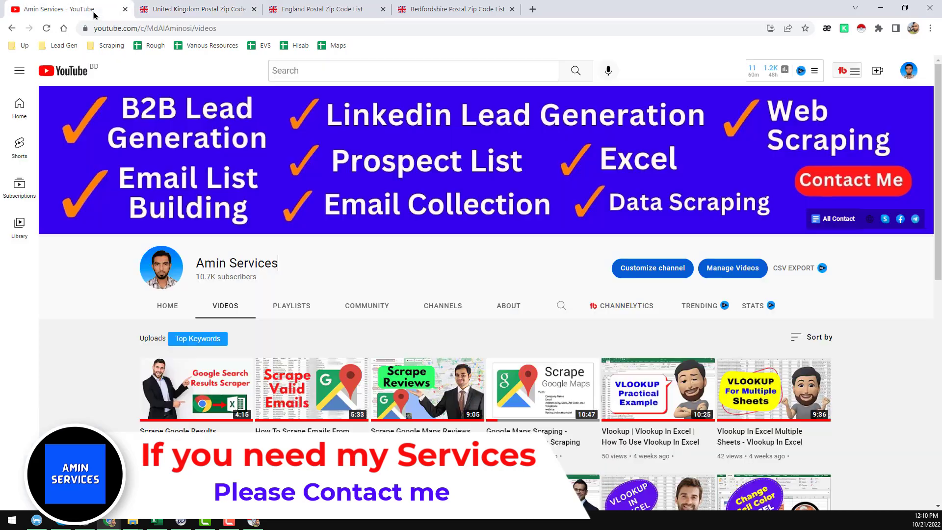